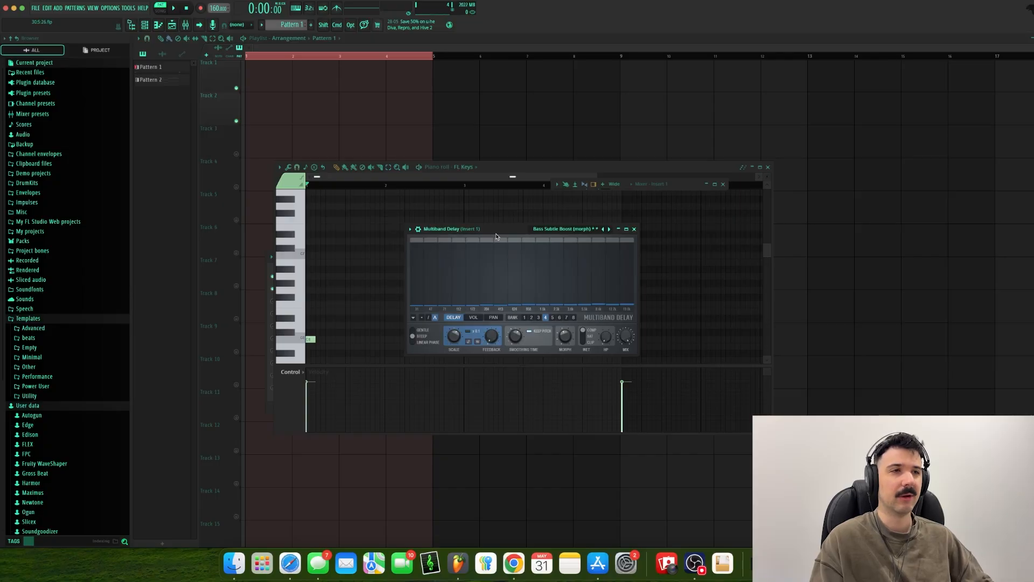
Play the FL Keys pattern and record its processed output into Edison on the Master track
key("space")
key("space")
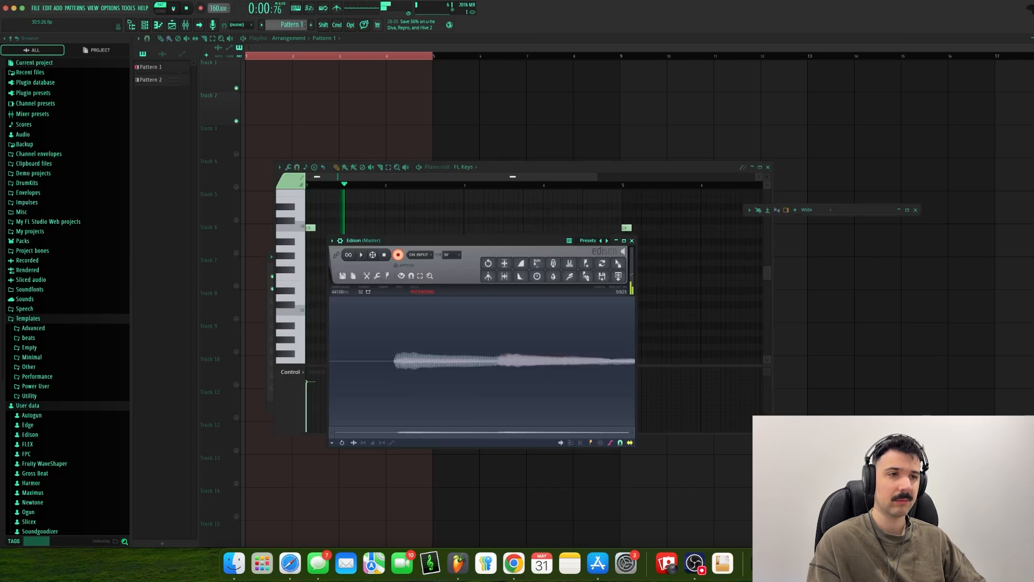
key("space")
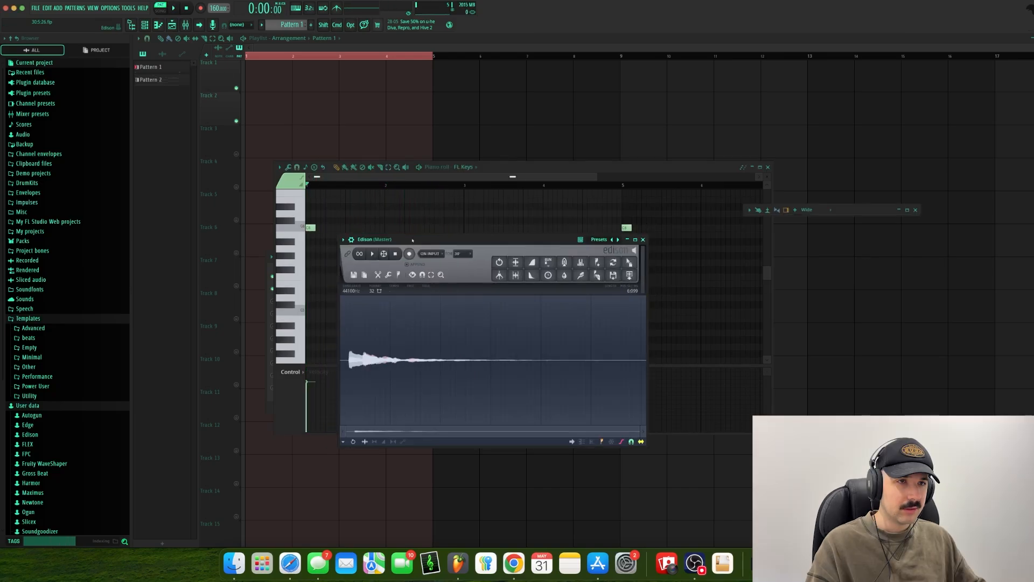
left_click_drag(401, 241, 377, 265)
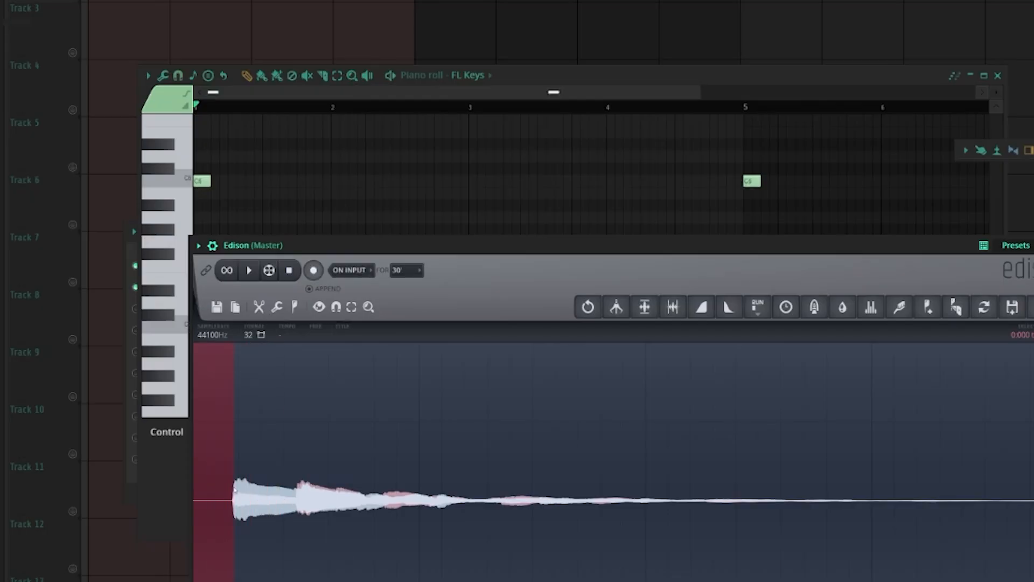
Set Edison's selection snapping to Snap to pitch period
left_click(276, 307)
left_click(259, 307)
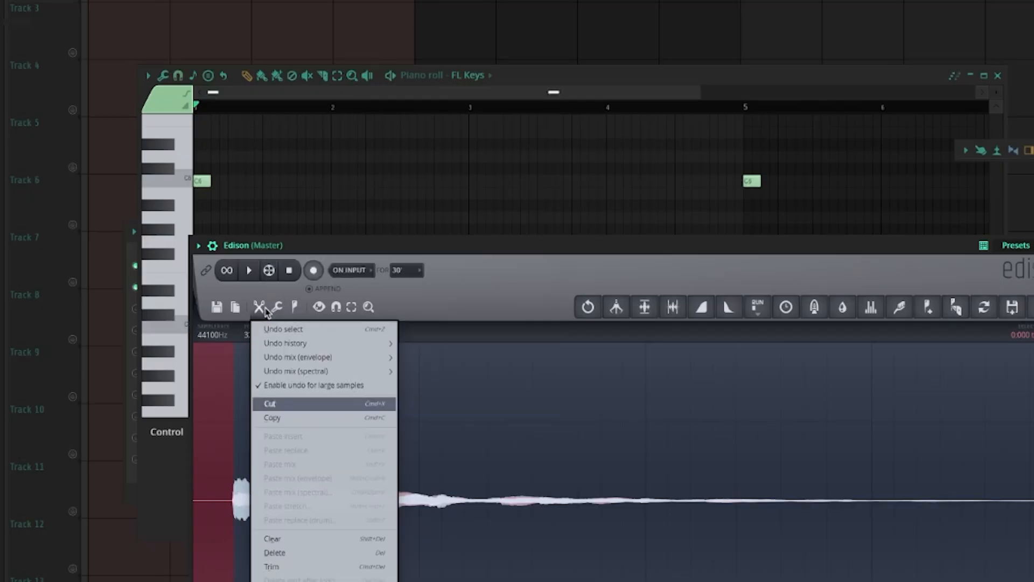
left_click(335, 308)
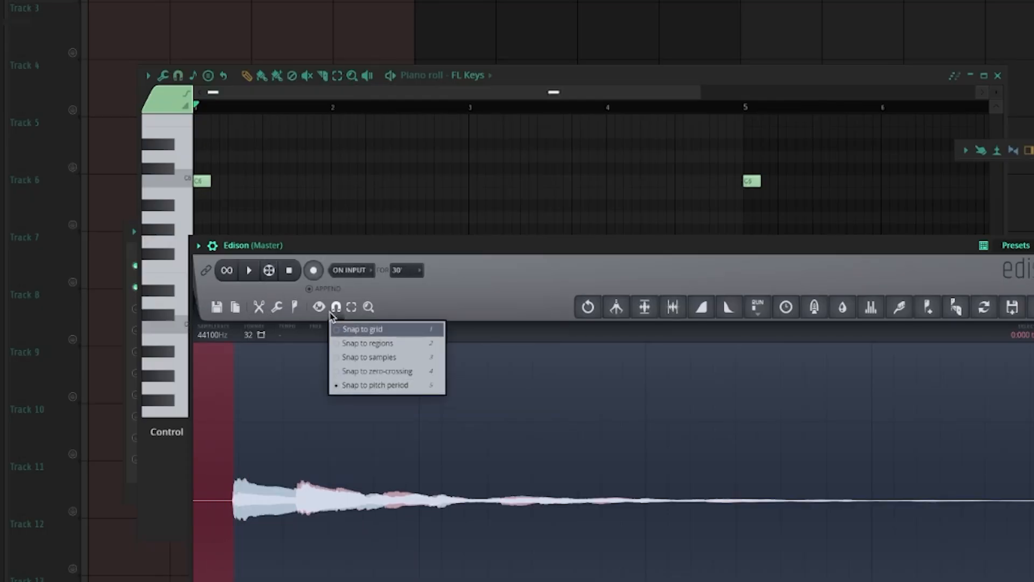
left_click(356, 385)
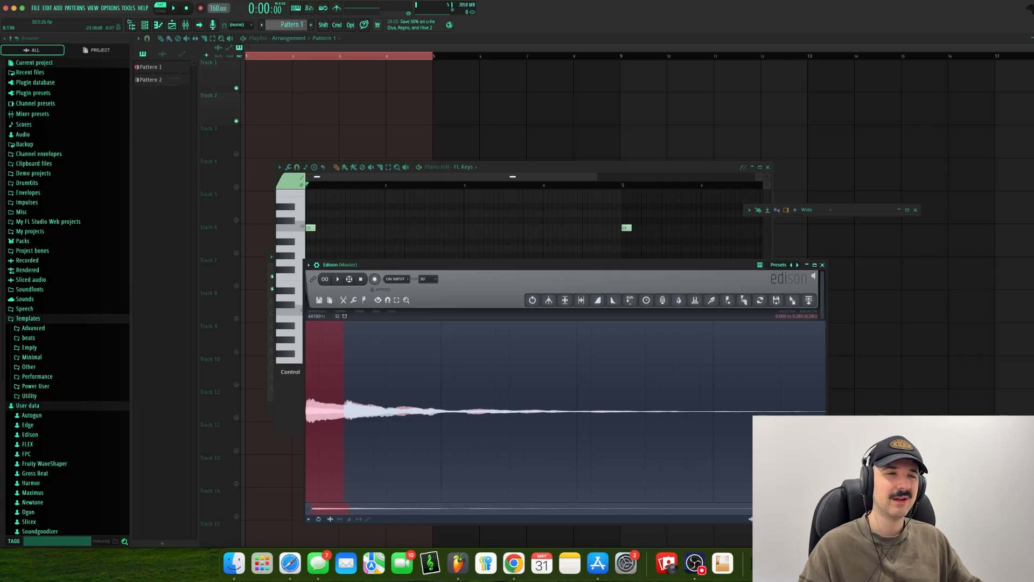
Delete the selected opening section of the Edison recording and play back the remaining audio
key("Delete")
key("space")
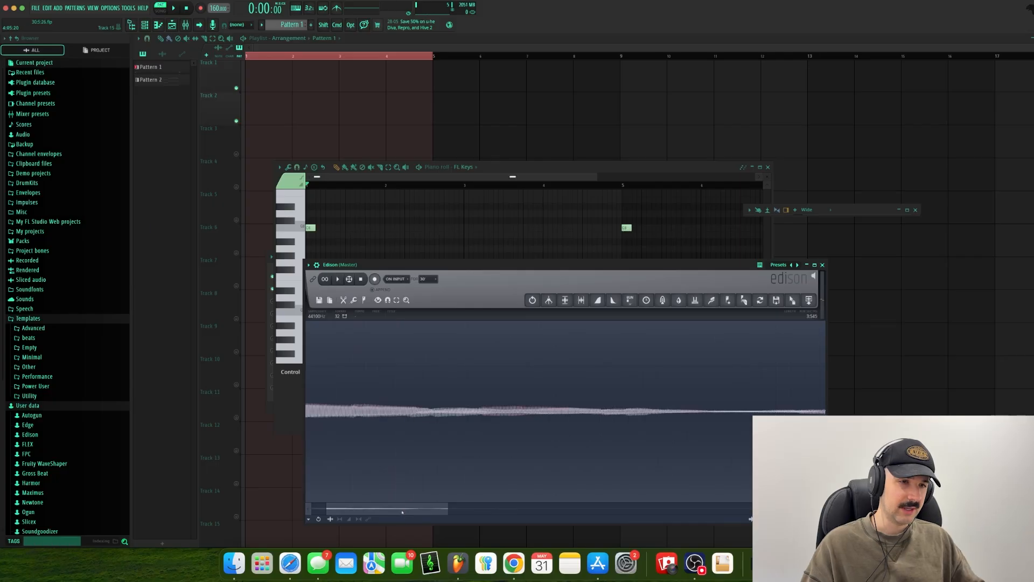
left_click_drag(402, 510, 387, 511)
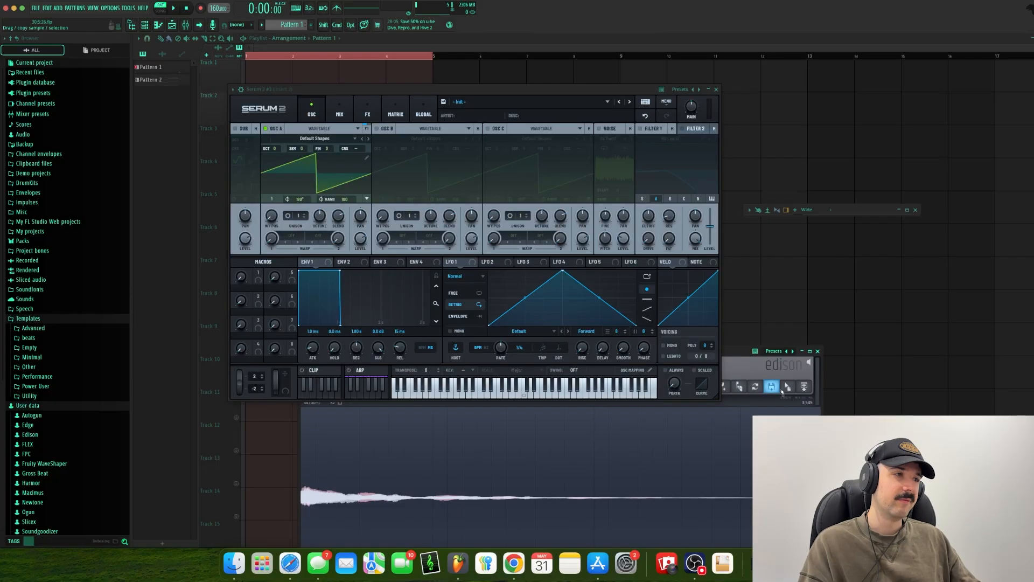
Load the edited recording as a sample into Serum 2's oscillator A and audition notes while setting Envelope 1's decay to 642 ms
left_click_drag(787, 386, 323, 237)
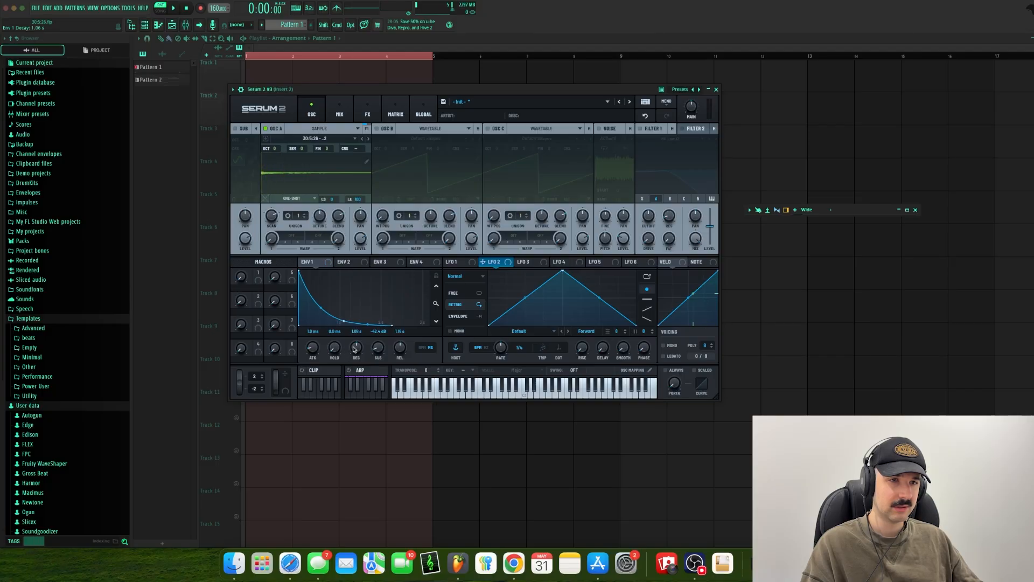
left_click(525, 397)
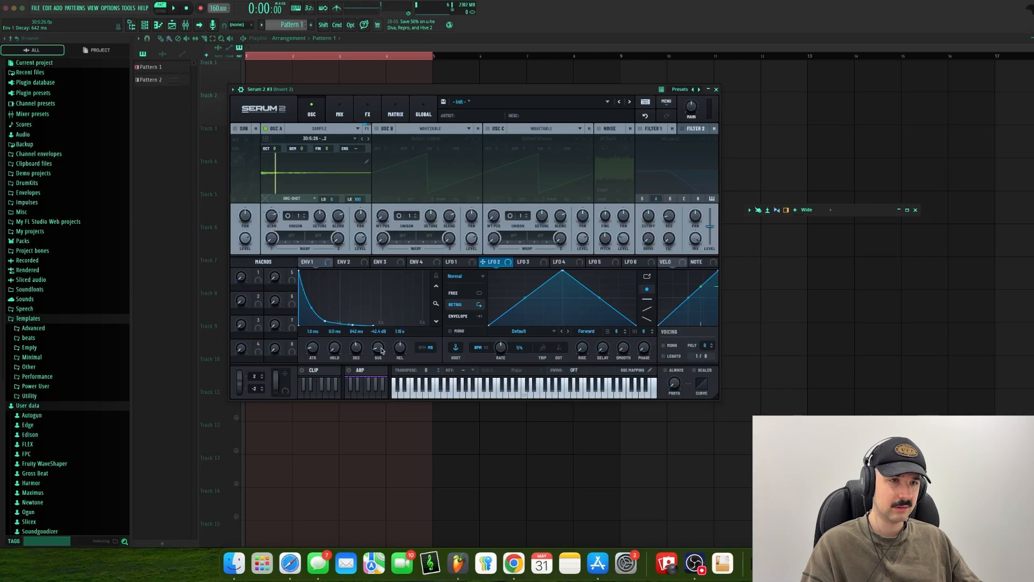
left_click(458, 396)
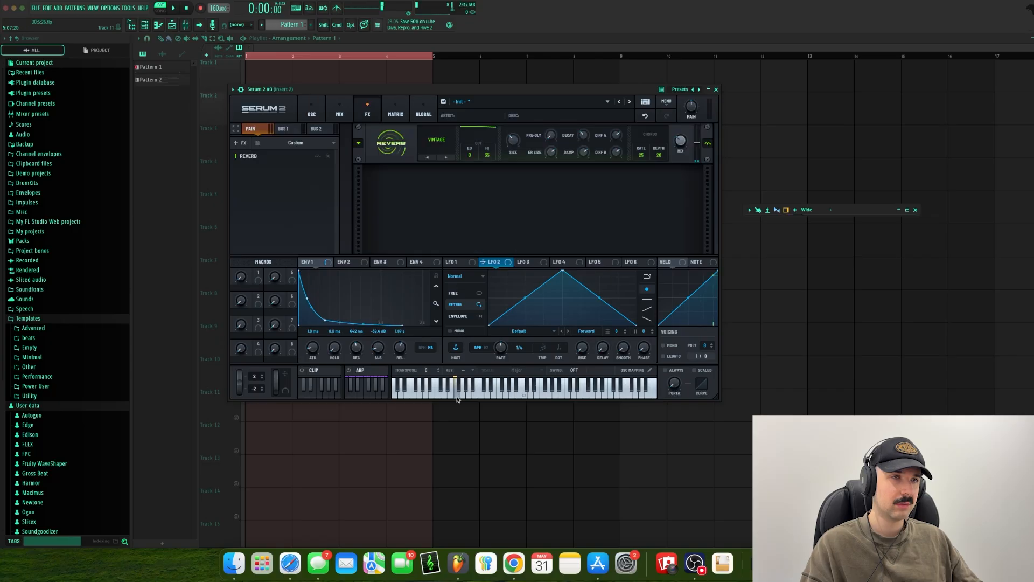
Add Delay and Compressor effects after the Reverb in Serum 2 and switch the compressor to Multiband
left_click(247, 143)
left_click(318, 214)
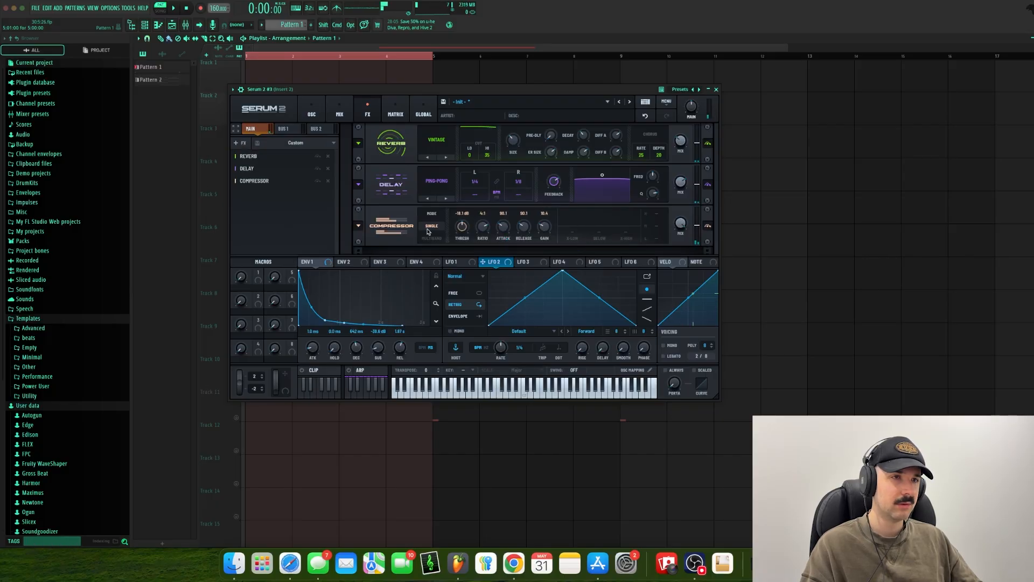
left_click(431, 236)
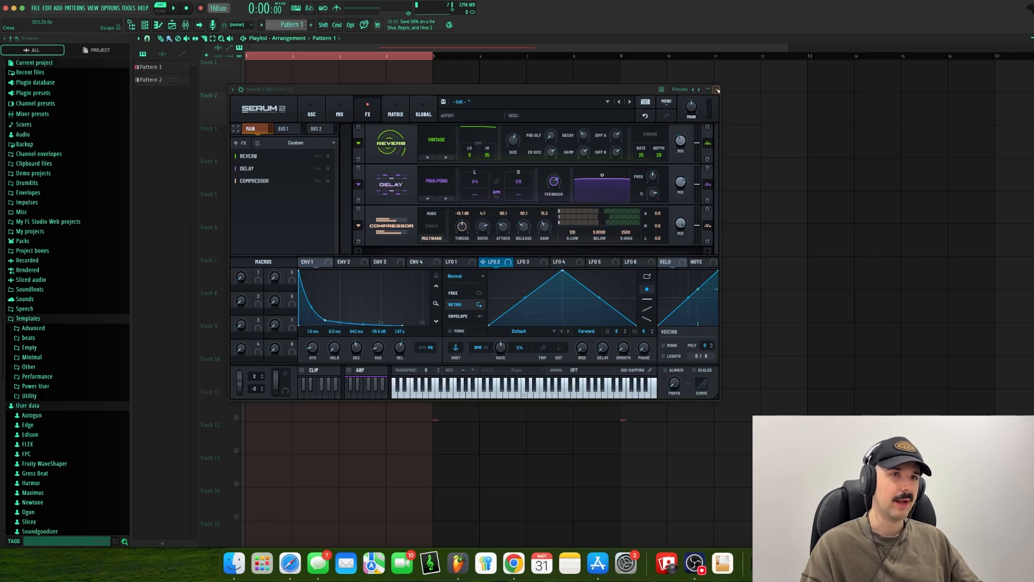
Load the Phase Verb [SL] wavetable into Serum 2's oscillator B
left_click(312, 110)
left_click(426, 138)
left_click(495, 333)
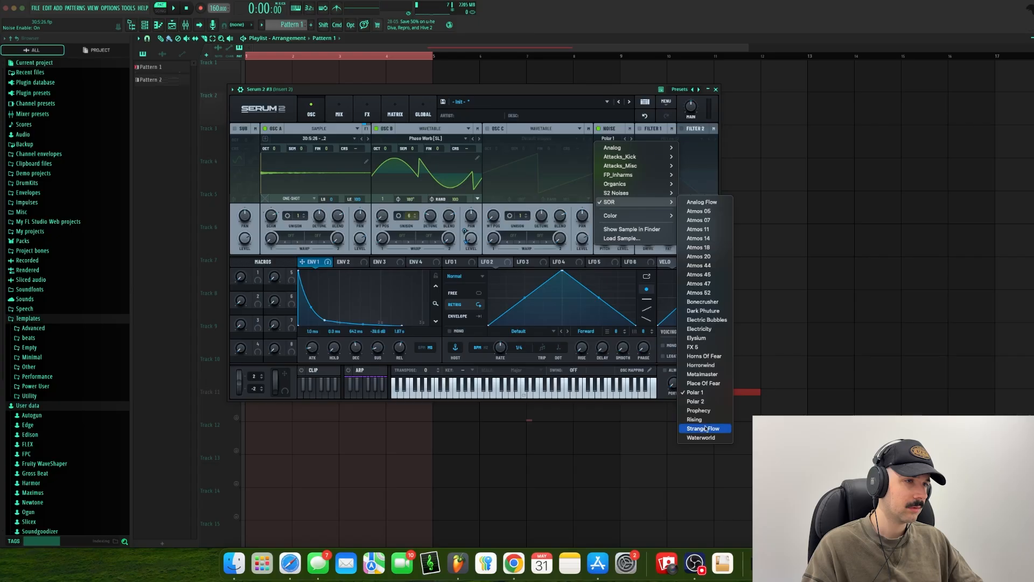
Load the Strange Flow sample from the SOR noises into Serum 2's noise oscillator
left_click(707, 428)
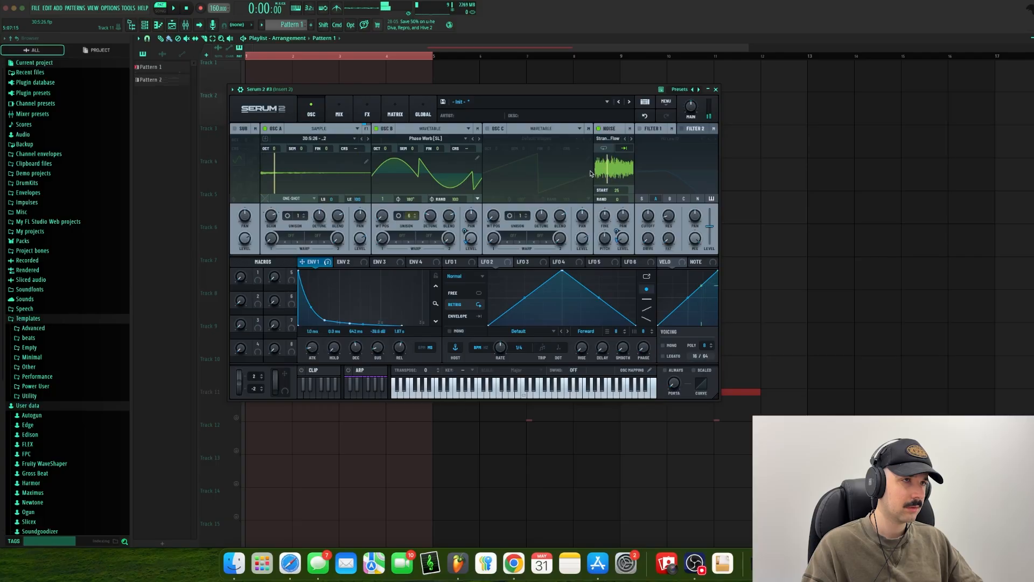
left_click(607, 140)
left_click(609, 139)
left_click_drag(604, 94, 628, 109)
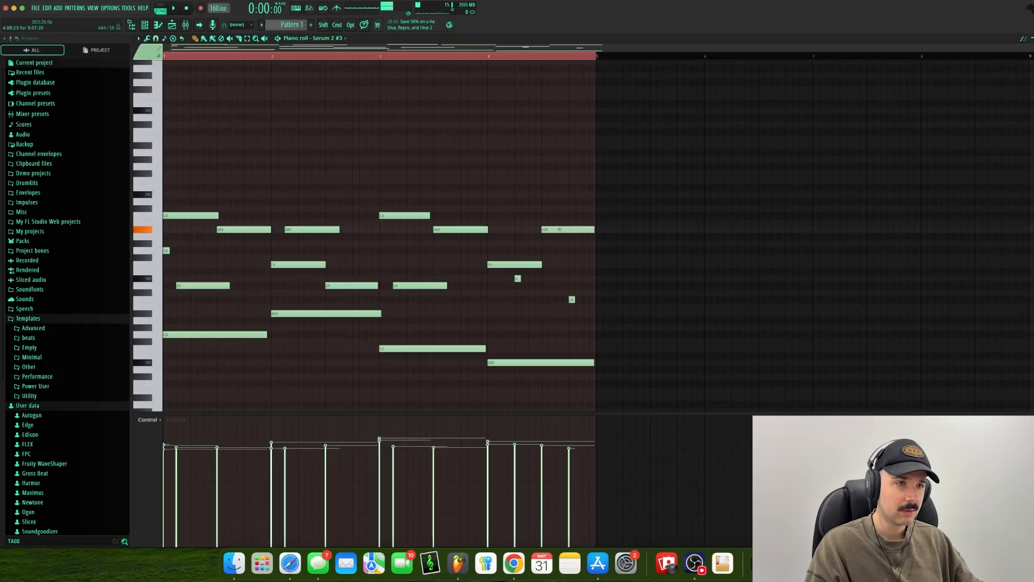
Lower the two upper notes in bar 4 of the Serum 2 melody to the short marker notes' pitches and play the pattern
left_click_drag(559, 229, 563, 300)
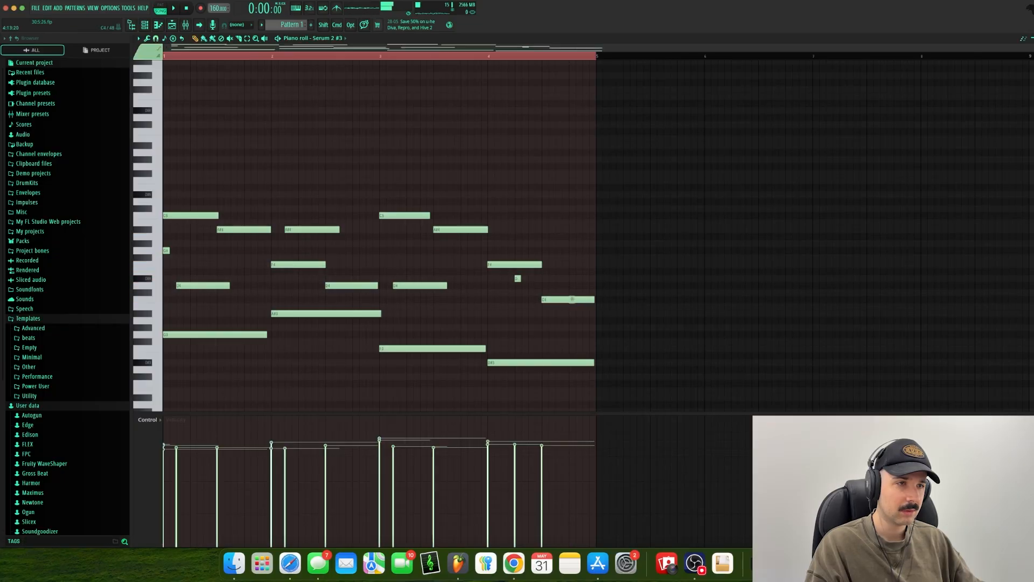
key("space")
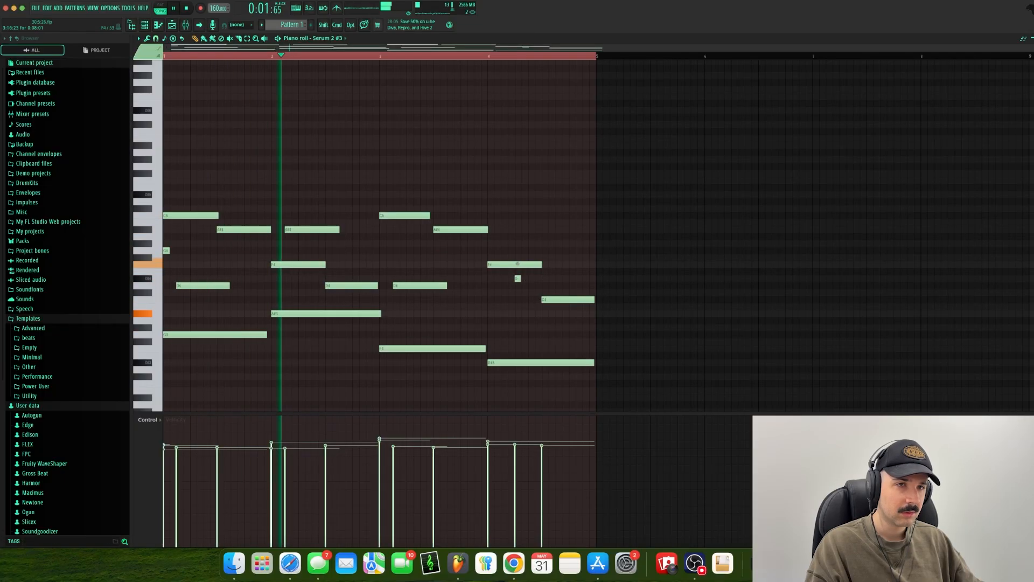
left_click_drag(517, 264, 516, 278)
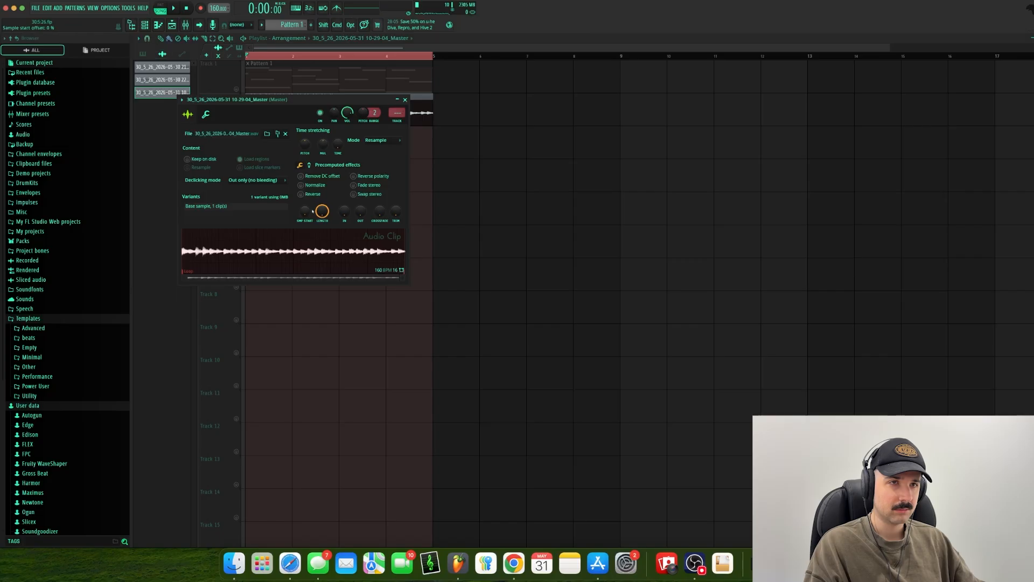
Reverse the recorded Master audio clip and play it back in the playlist
left_click(300, 194)
key("space")
left_click_drag(309, 100, 305, 209)
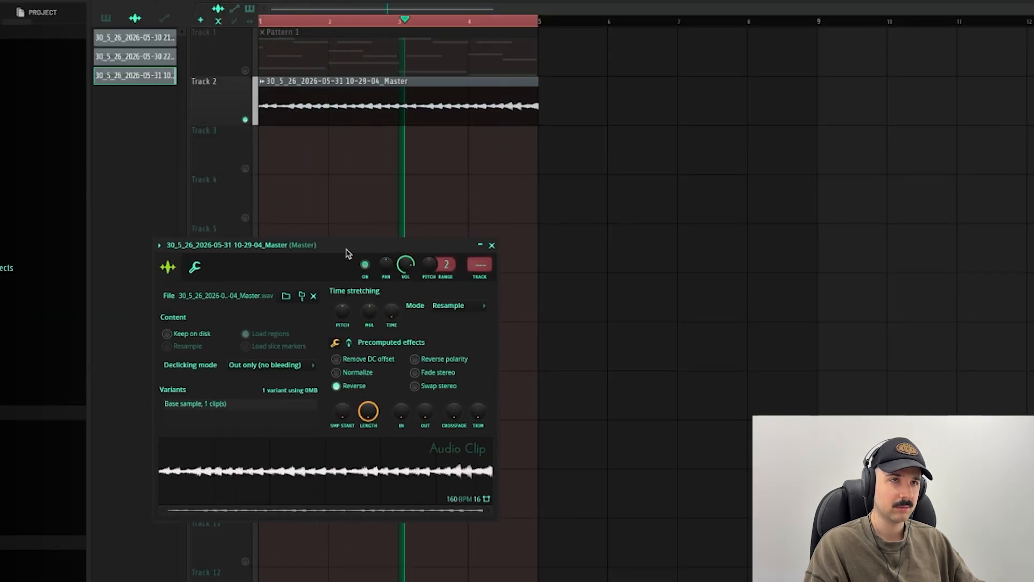
Raise the reversed clip's time-stretching pitch and listen to the result
key("space")
left_click_drag(343, 311, 342, 248)
key("space")
key("space")
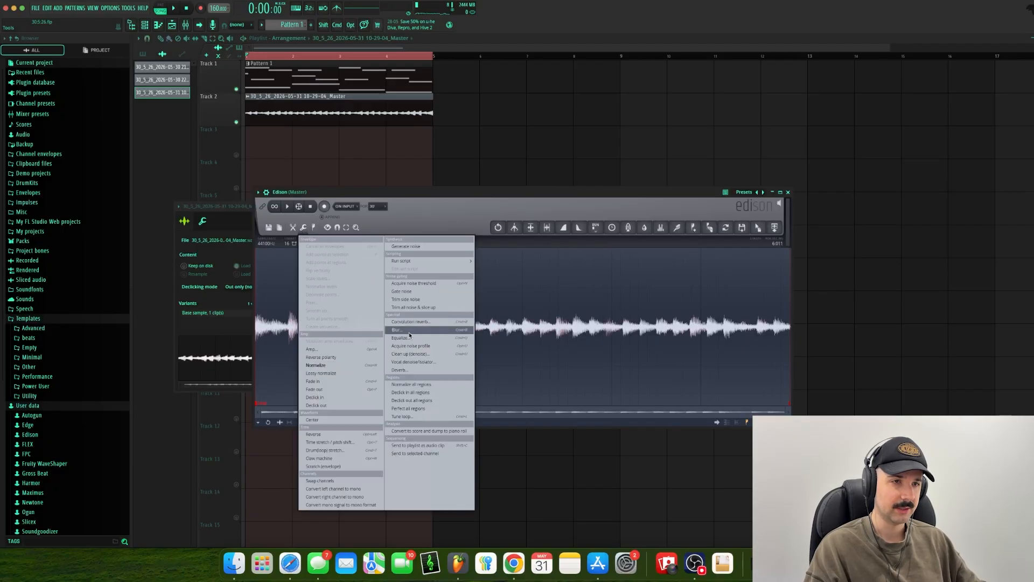
Apply the Blur effect at its default settings to the sample in Edison and play it
left_click(413, 338)
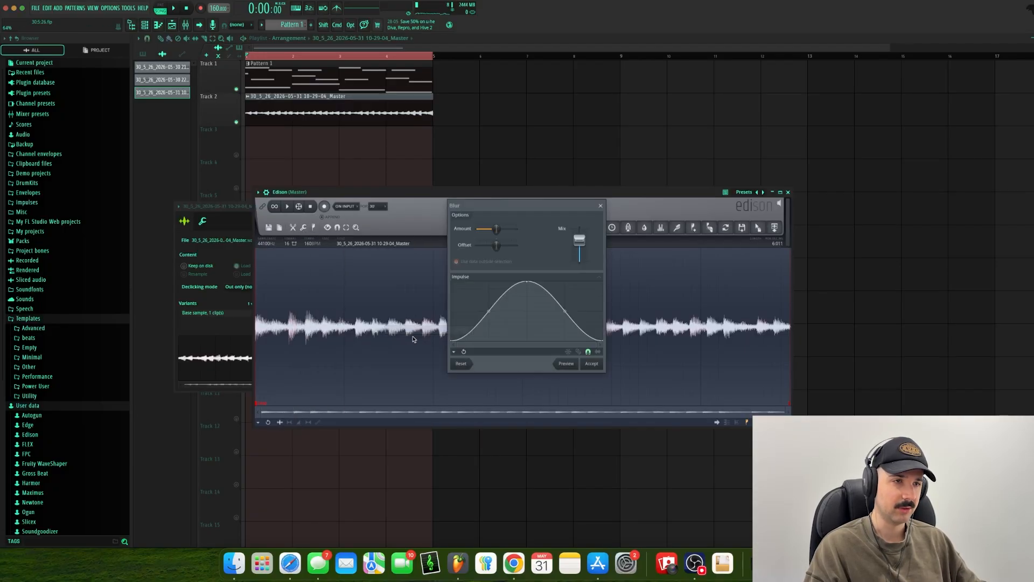
left_click(592, 363)
left_click(287, 206)
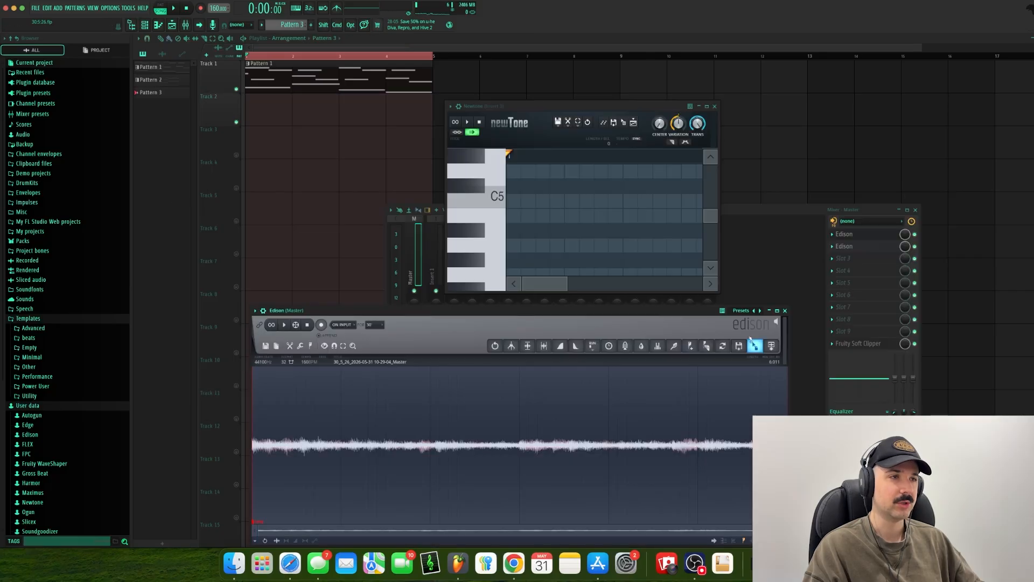
Enlarge the NewTone window and load the blurred Edison sample into it for pitch editing
left_click(721, 291)
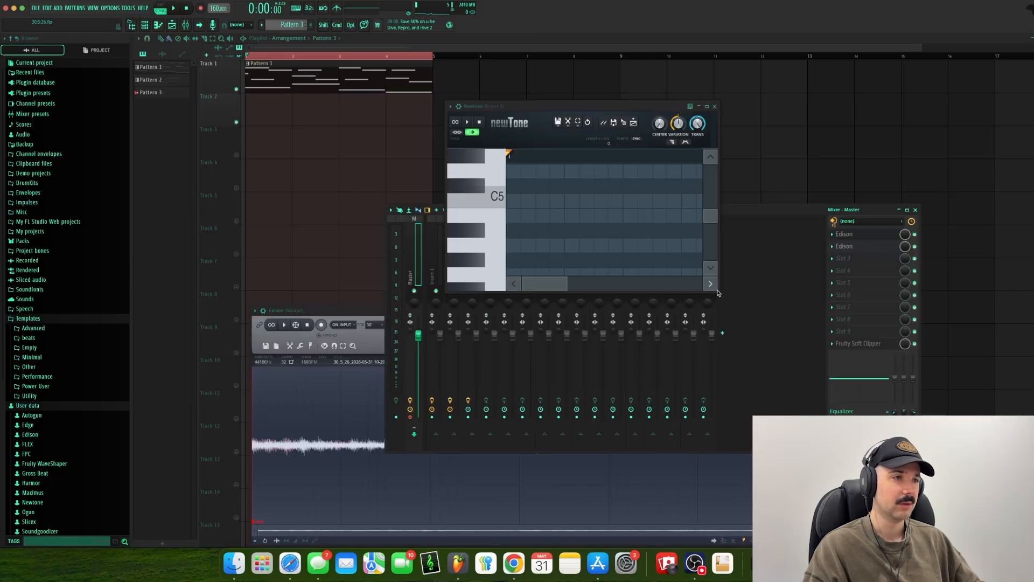
left_click_drag(718, 290, 834, 327)
left_click(348, 322)
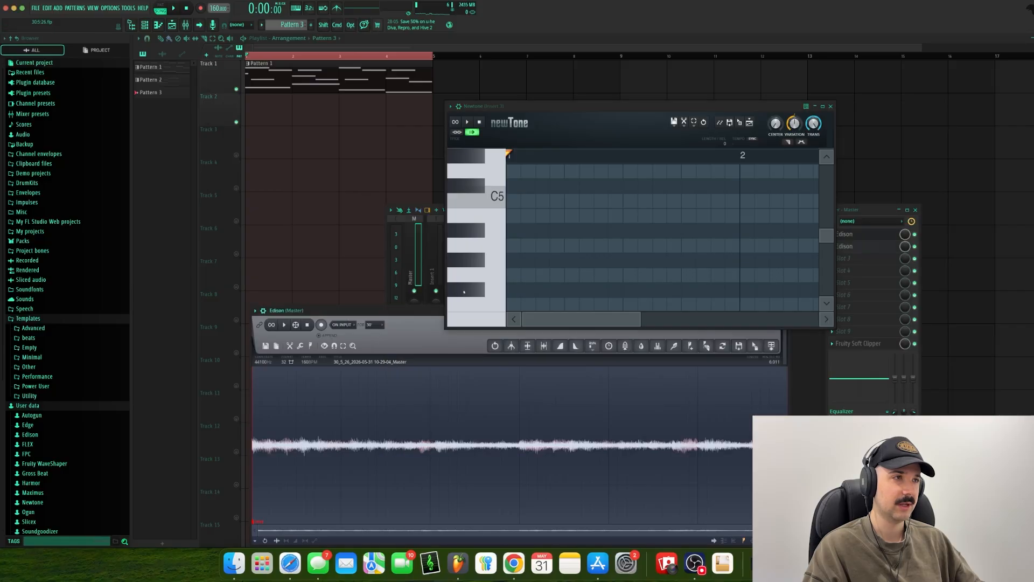
left_click_drag(756, 346, 646, 264)
left_click(636, 323)
left_click_drag(637, 321, 539, 319)
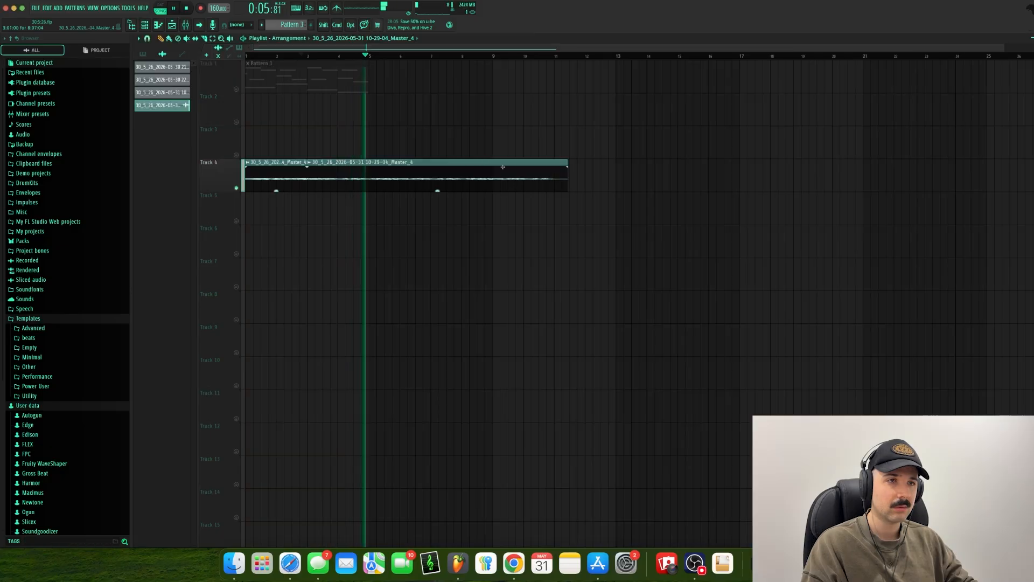
Unmute Track 1 and play Pattern 1 together with the edited audio clips on Track 4
key("space")
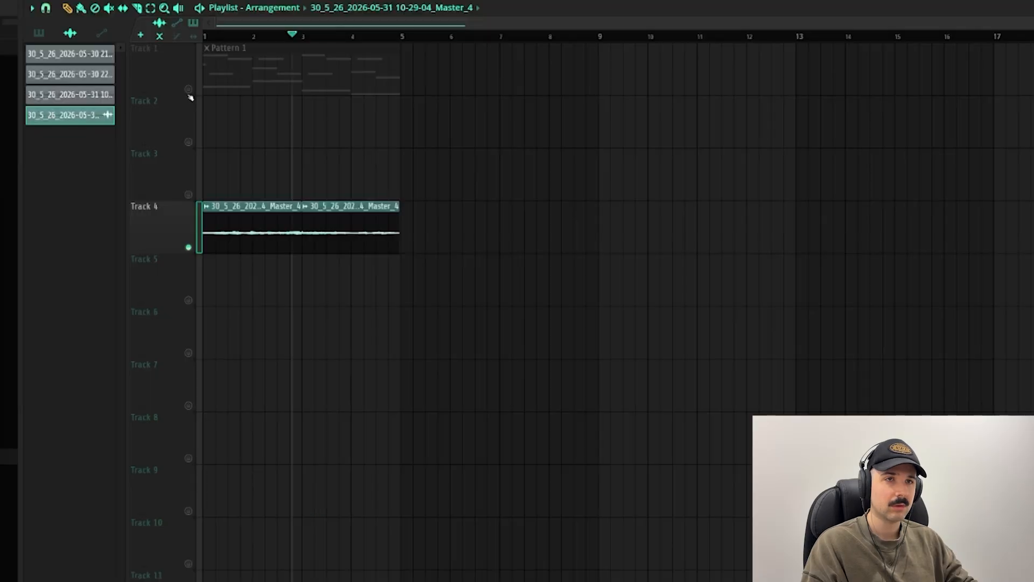
left_click(236, 89)
key("space")
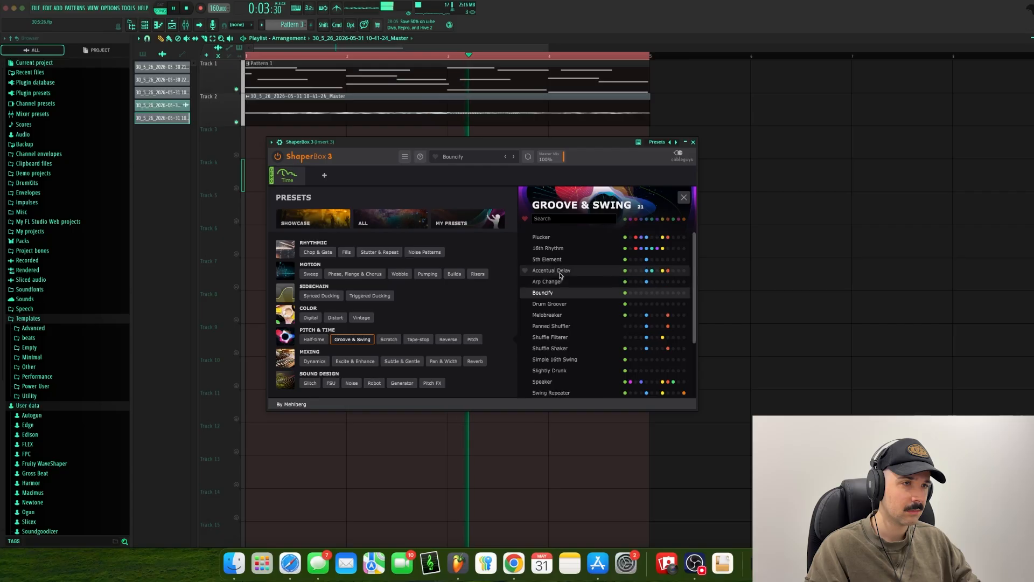
Load the Groove & Swing preset Accentual Delay in ShaperBox 3 and close the plugin
left_click(554, 271)
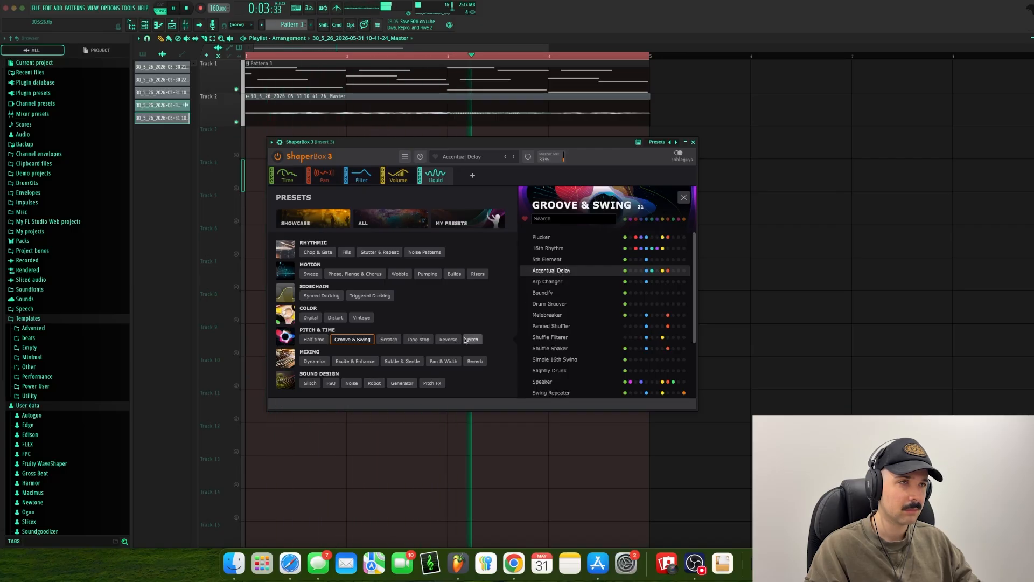
left_click(693, 141)
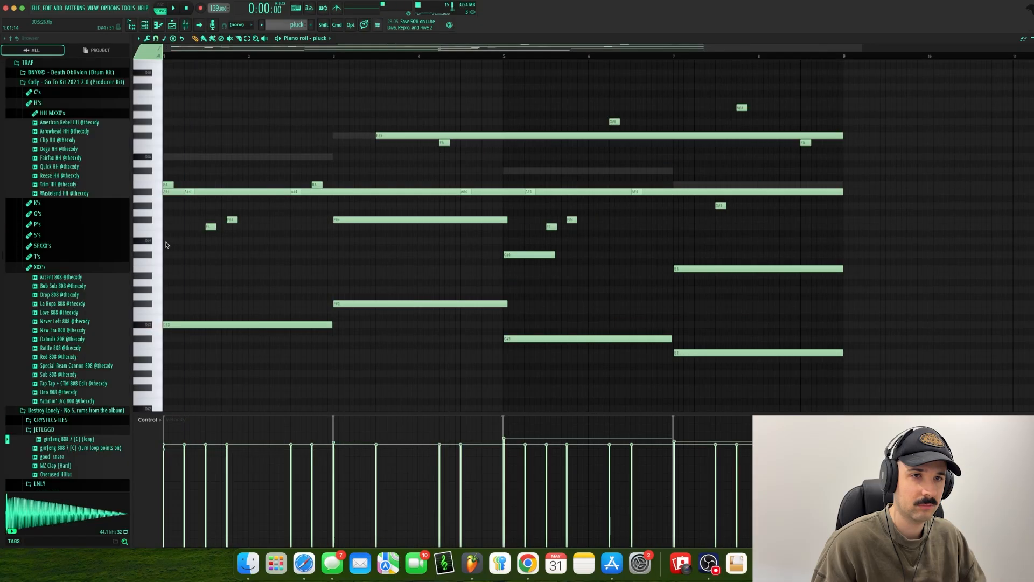
Lengthen the Spire note starting at bar 5 to about one and a quarter bars while the pattern plays
key("space")
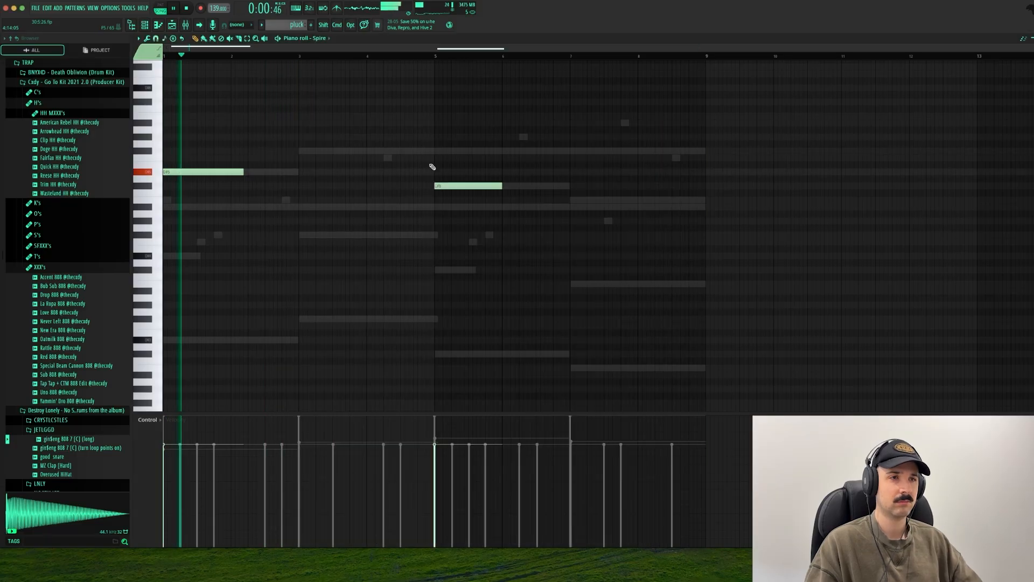
left_click_drag(502, 188, 517, 185)
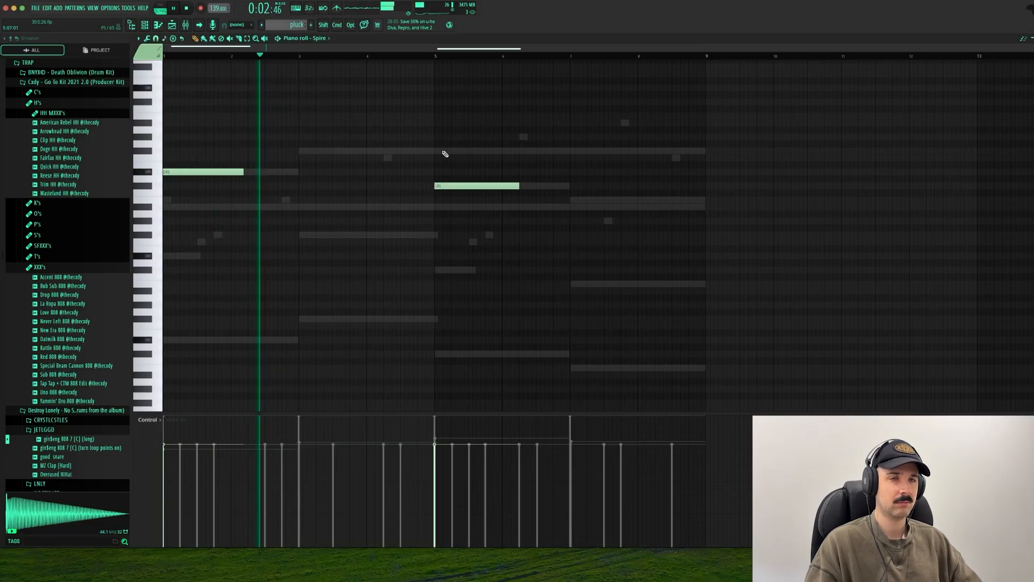
Adjust the Spire channel's volume in the channel rack during playback, finishing by stopping playback
key("F6")
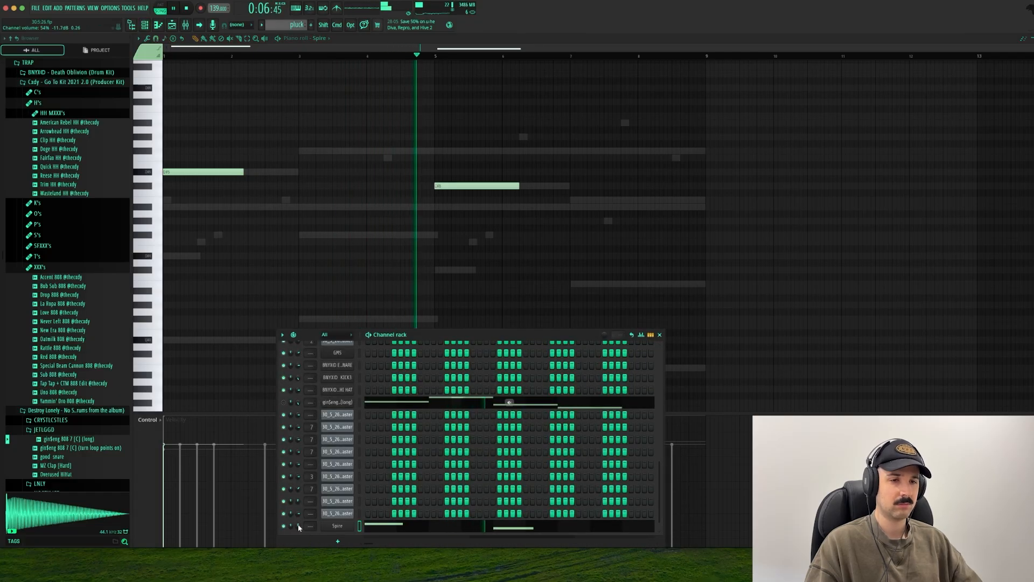
left_click_drag(298, 525, 297, 525)
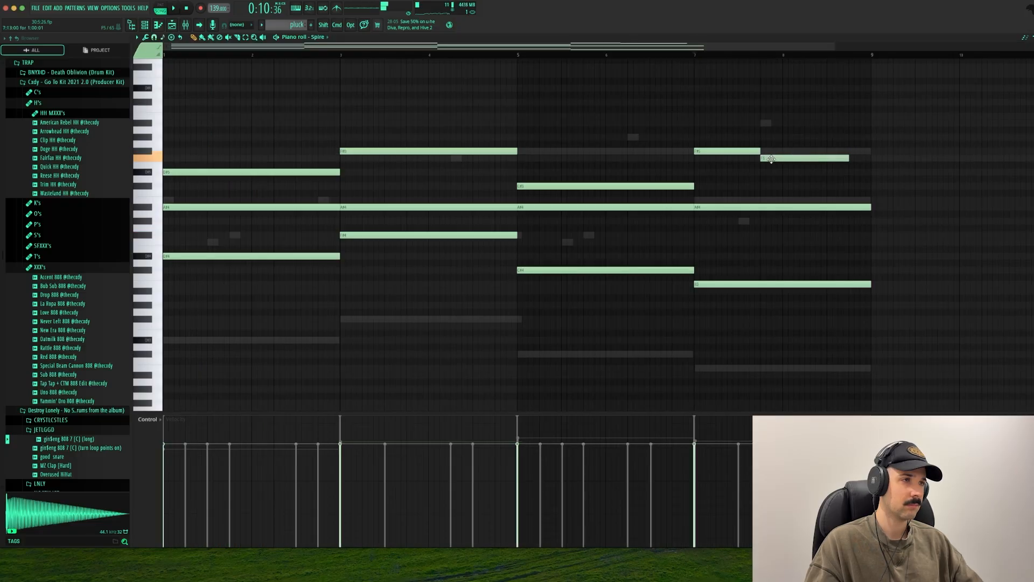
key("space")
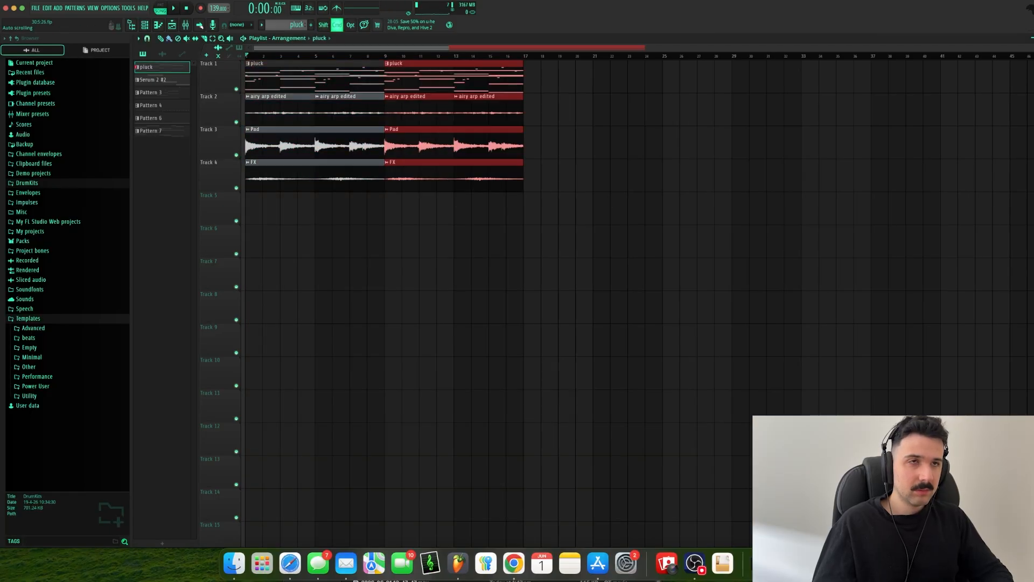
Duplicate the selected eight-bar clips twice so the arrangement spans 32 bars, briefly play it, and clear the selection
key("super+b")
key("super+b")
key("space")
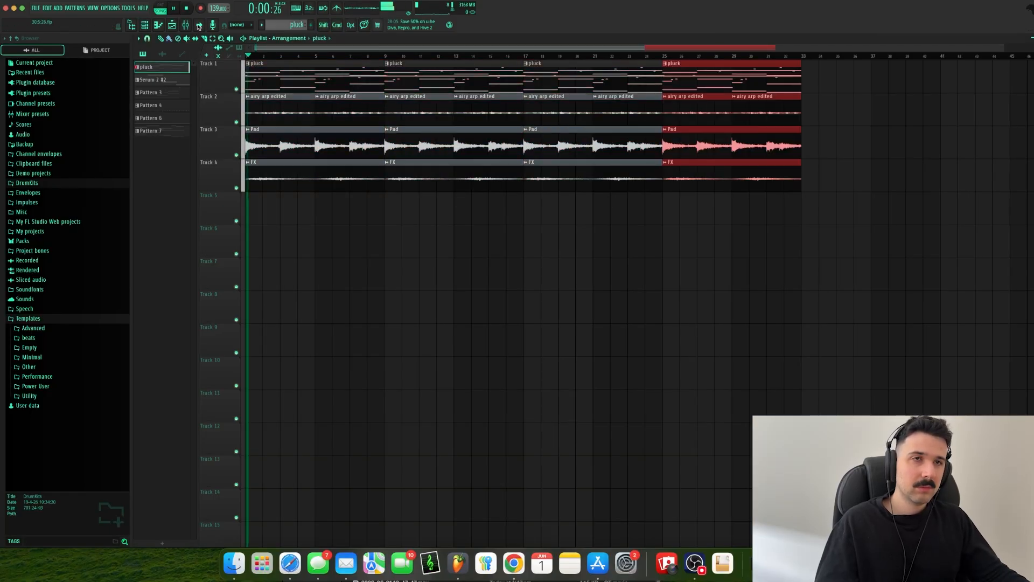
left_click(402, 269)
right_click(402, 268)
key("space")
Delete the Pad and FX clips from the first eight bars, and remove the FX clip at bar 25 during playback
right_click(308, 147)
right_click(305, 177)
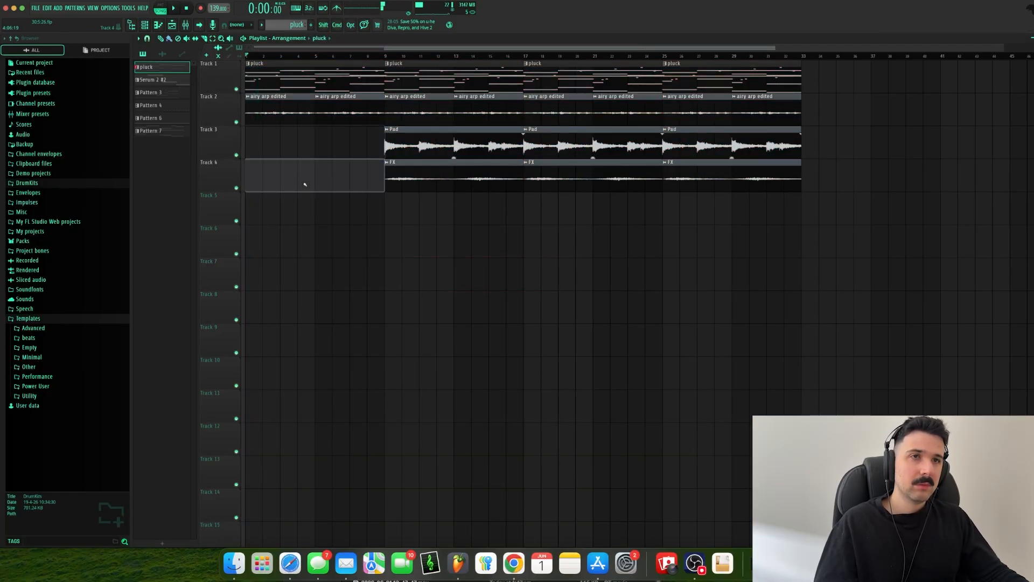
key("space")
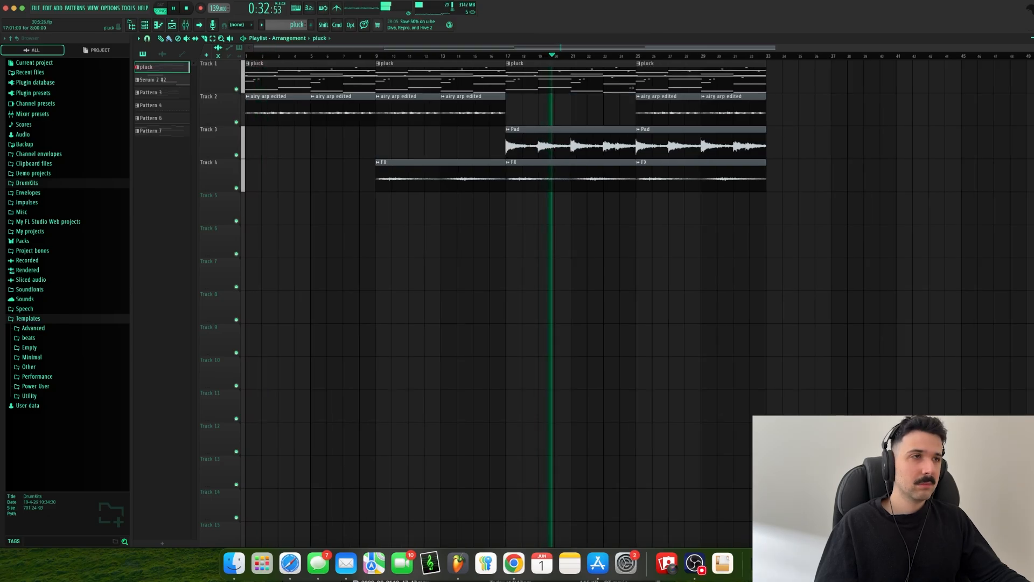
right_click(694, 179)
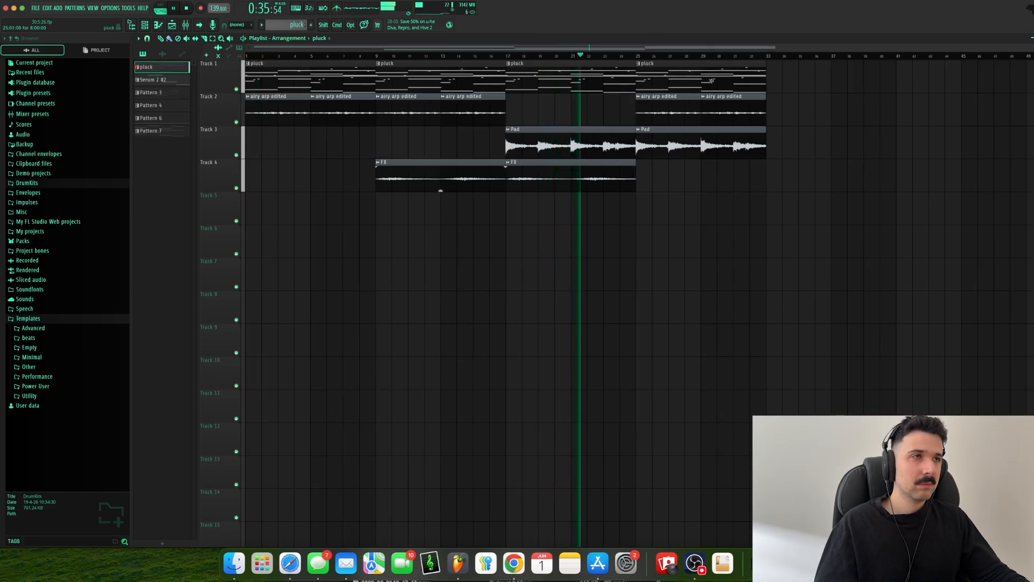
Place rim snare notes on the third beat of bars 1, 2 and 3 in Pattern 8 while it plays
left_click(271, 168)
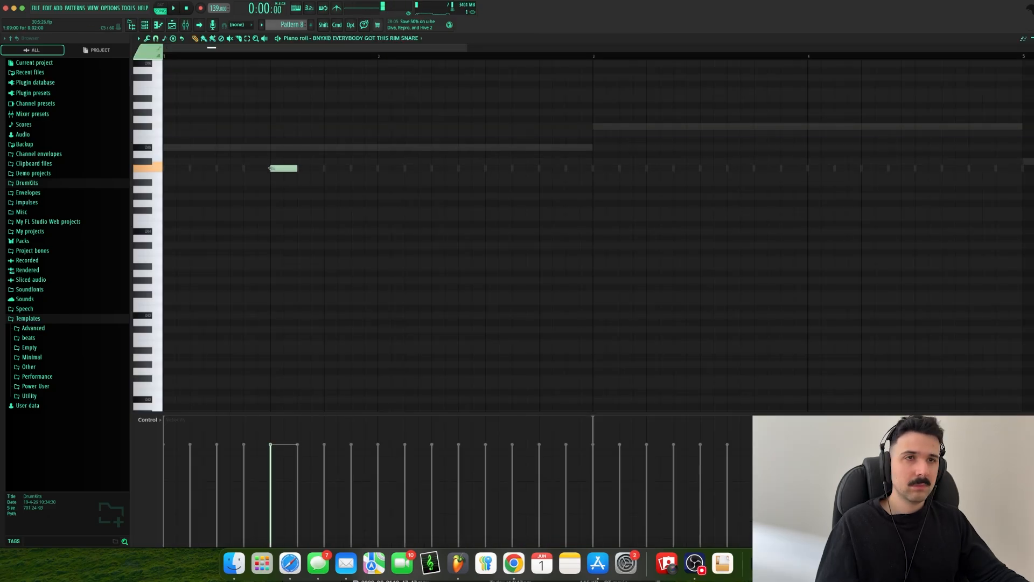
key("space")
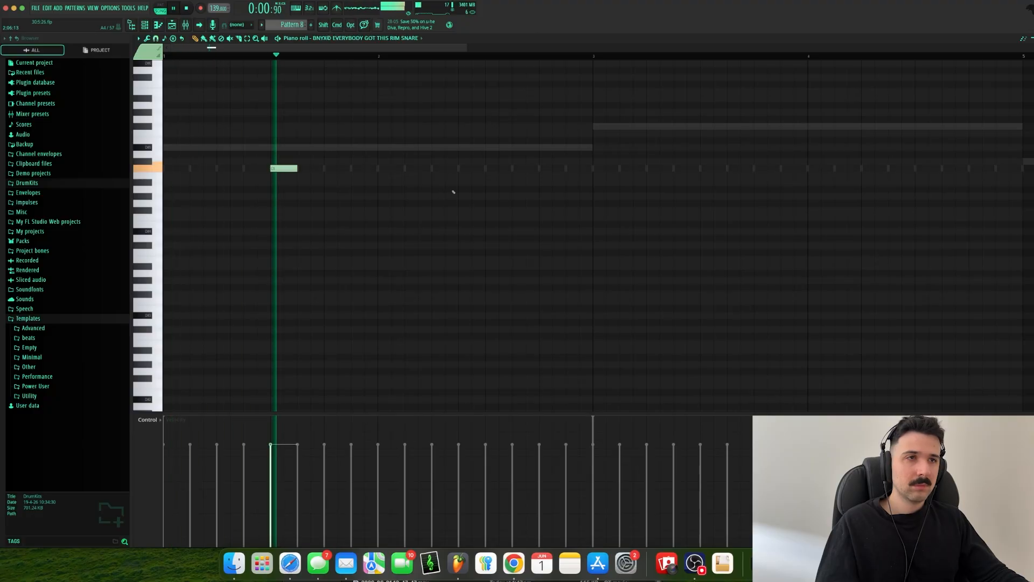
left_click(501, 168)
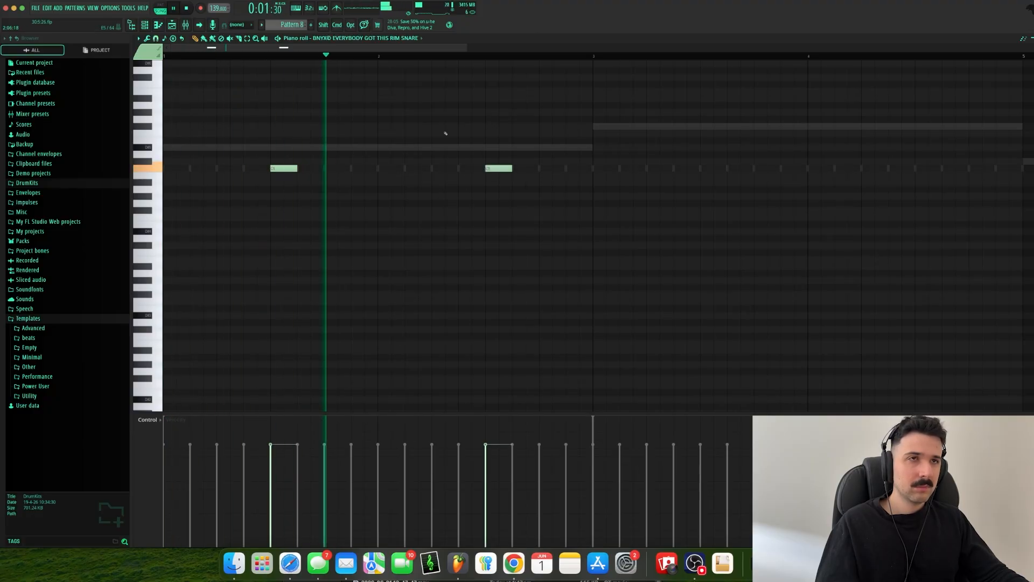
left_click(701, 175)
left_click_drag(695, 173, 701, 167)
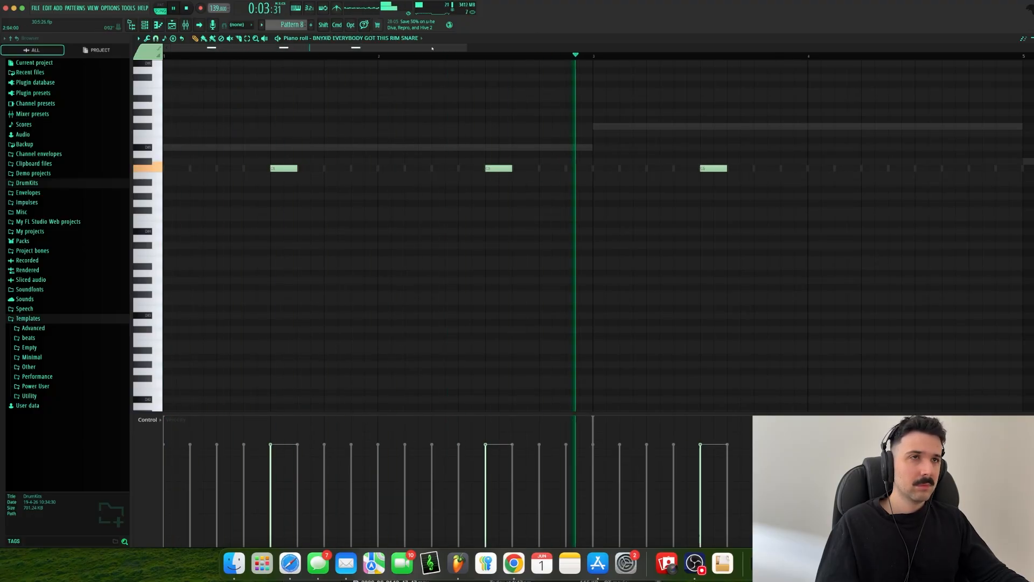
Chop the hi-hat note on beat 4 of bar 1 into a fast six-hit roll using a finer snap and play the pattern
scroll(783, 144, "down", 3)
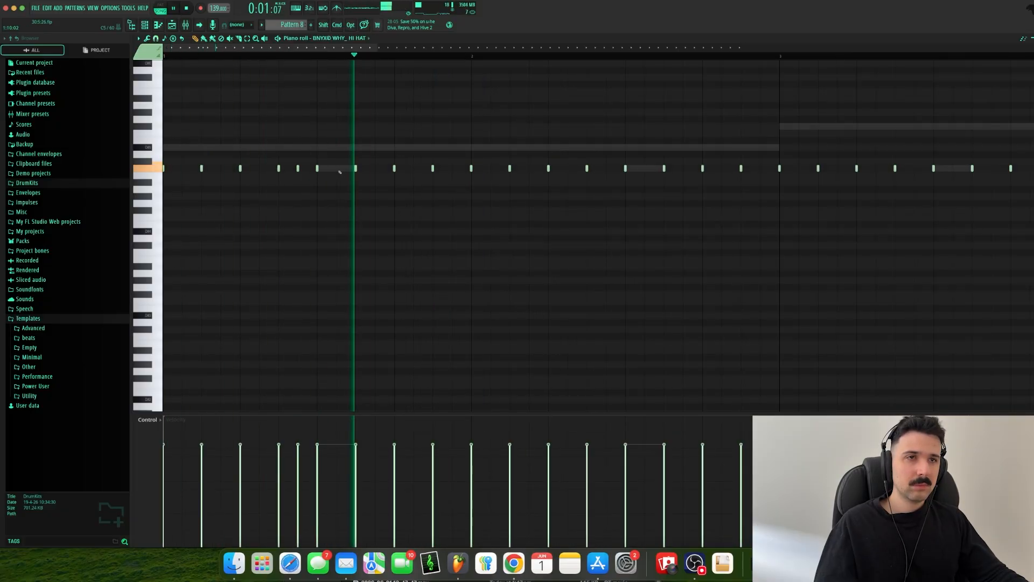
key("space")
scroll(393, 169, "up", 2)
left_click(156, 38)
left_click(160, 85)
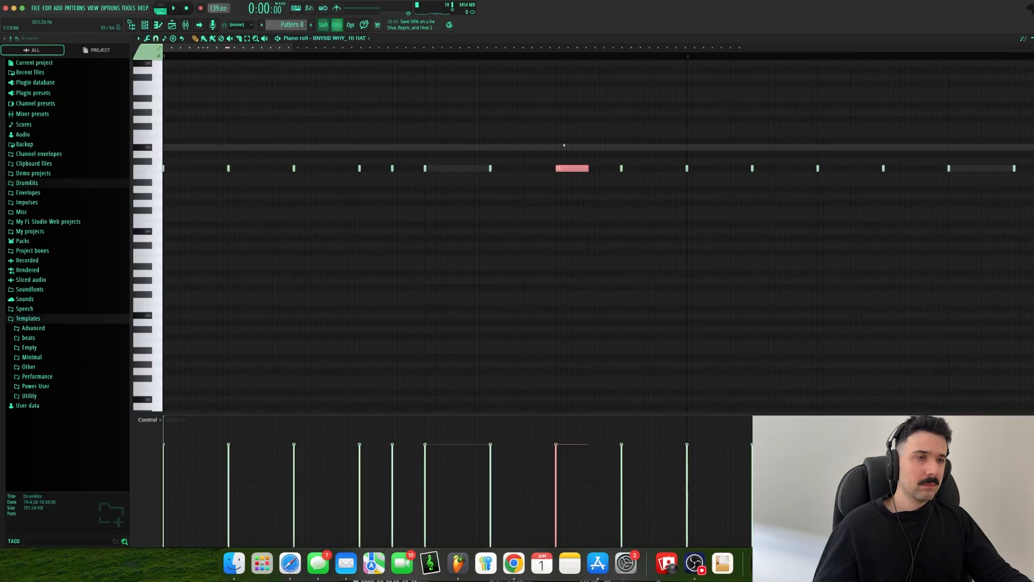
key("super+u")
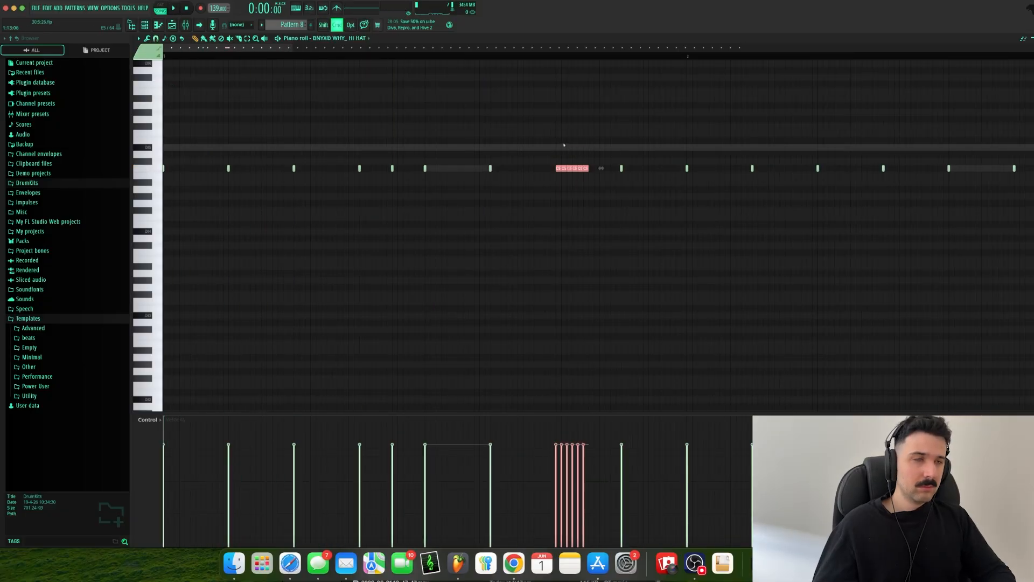
key("space")
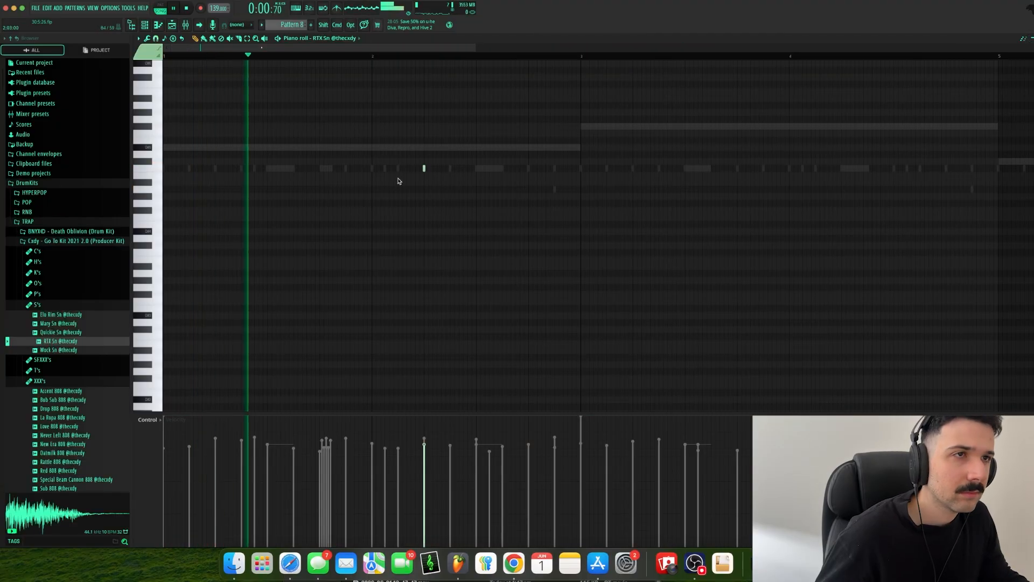
Replace the RTX Sn snare note on beat 2 of bar 2 with one half a beat earlier
left_click(397, 168)
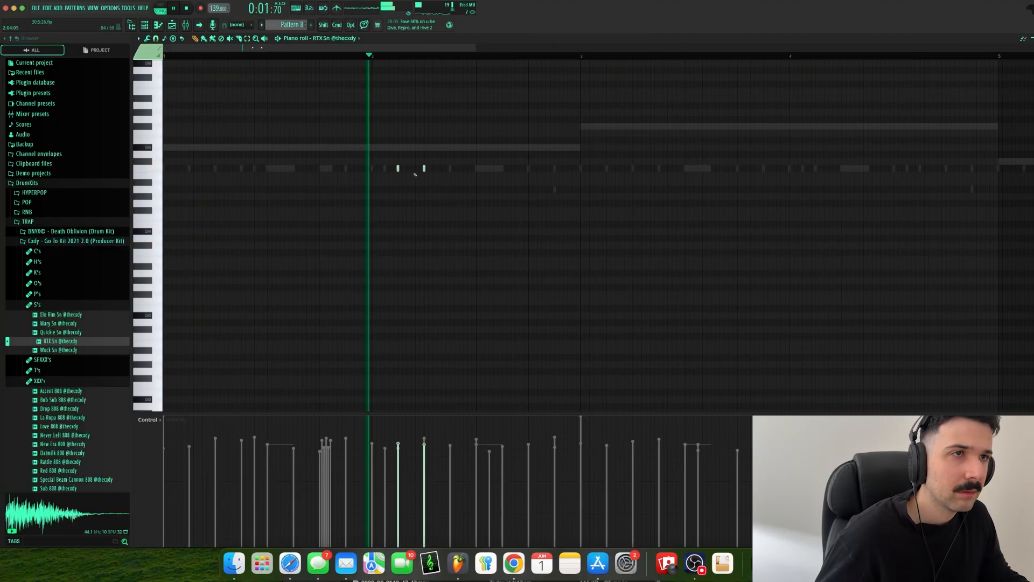
right_click(422, 168)
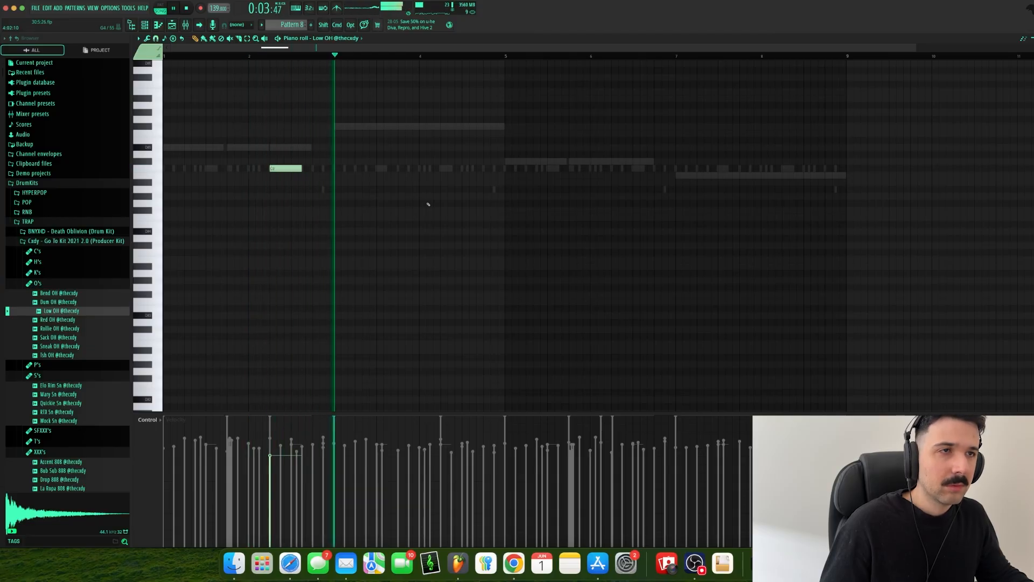
Add a second Low OH open-hat note and position it on the second beat of bar 6
left_click(548, 168)
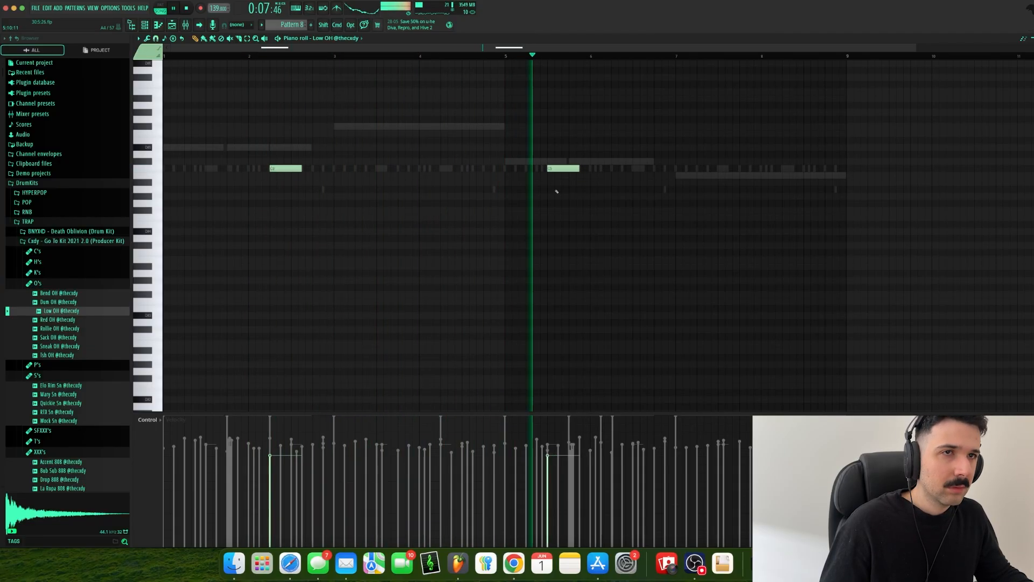
left_click_drag(562, 173, 621, 170)
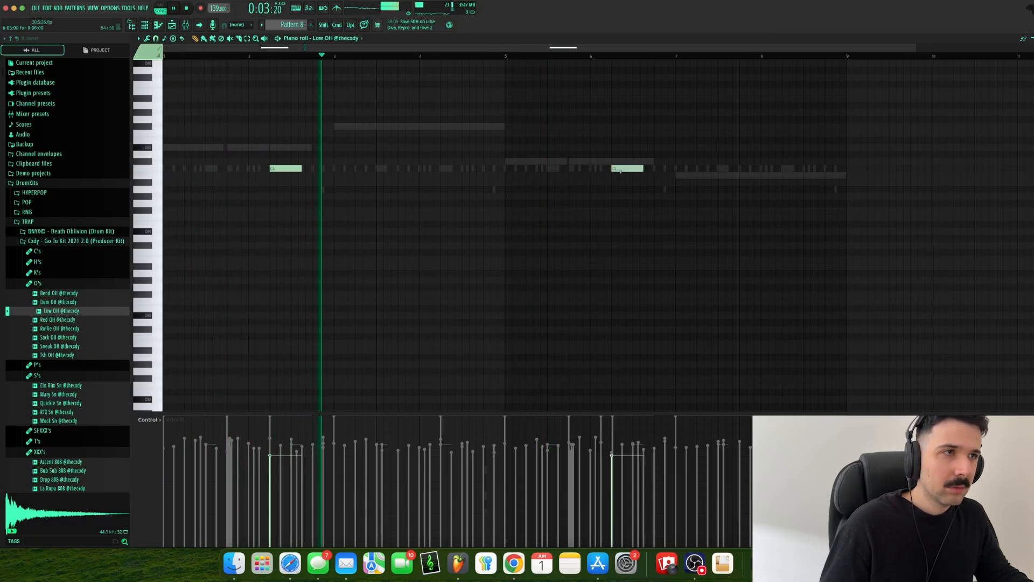